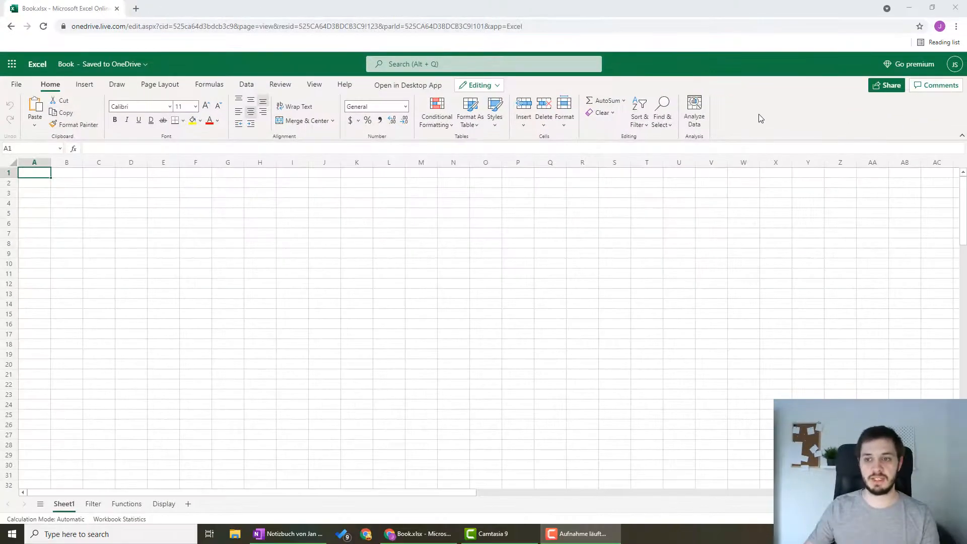
Step: Collapse the ribbon to its single-line layout and restore the full ribbon
click(961, 138)
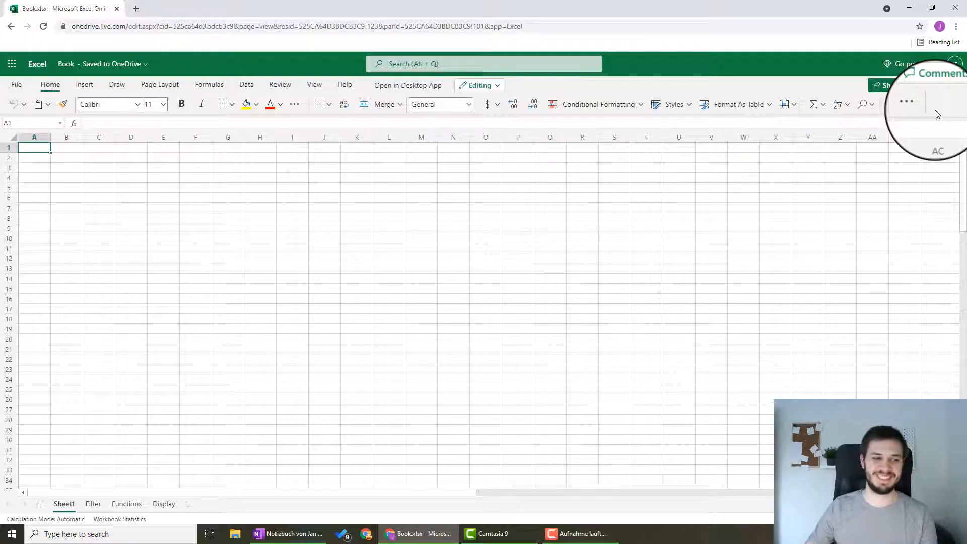
click(958, 111)
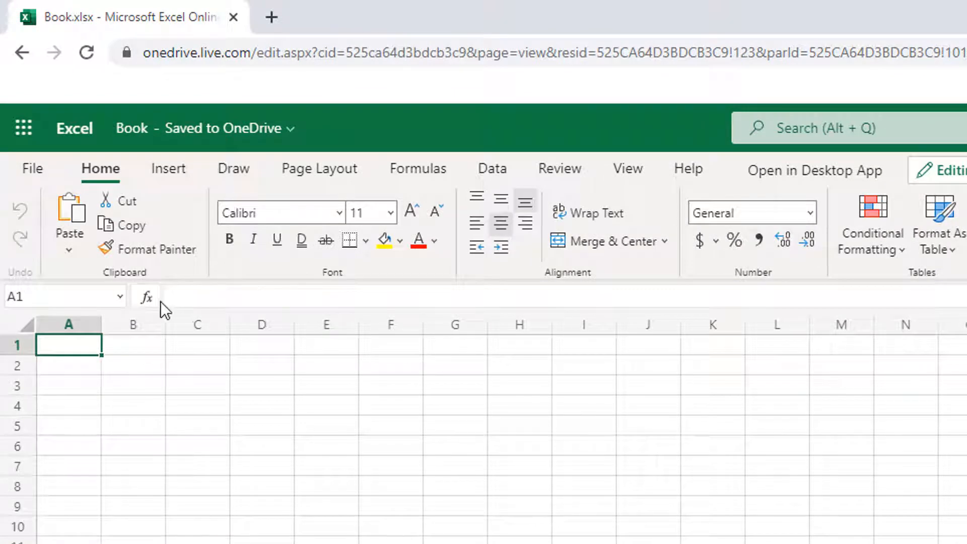
click(204, 296)
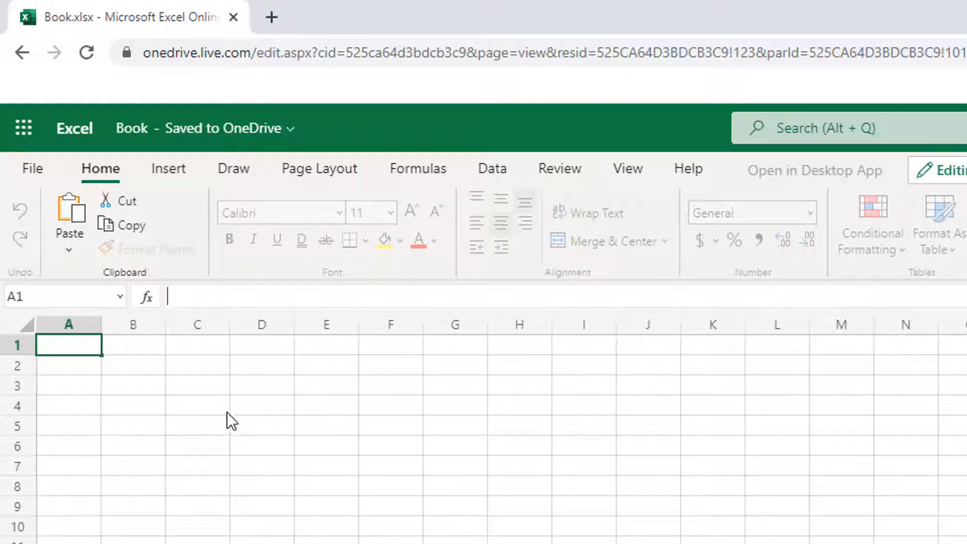
click(71, 358)
mouse_move(71, 345)
mouse_down()
mouse_move(133, 543)
mouse_move(966, 543)
mouse_move(776, 543)
mouse_move(73, 378)
mouse_move(71, 346)
mouse_up()
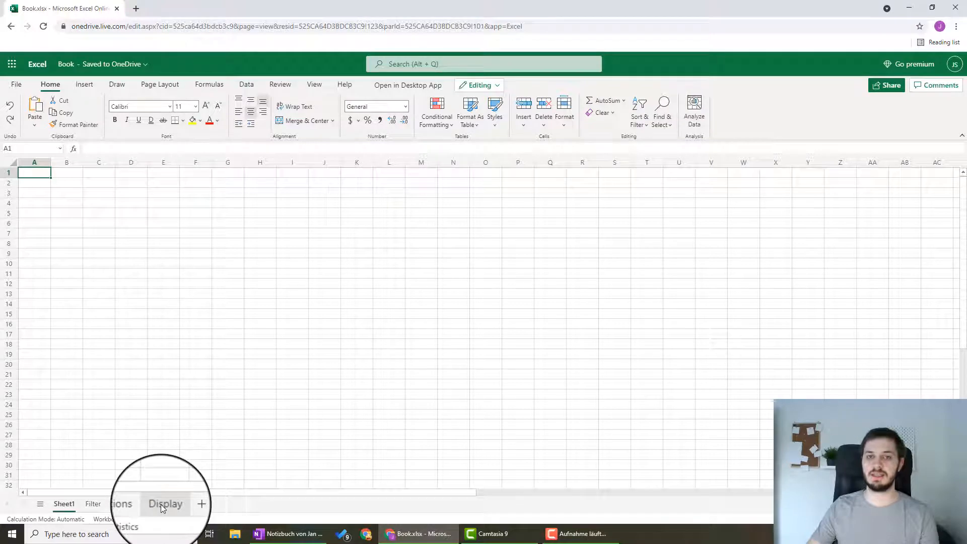
Step: Add a new worksheet to the workbook and rename it Data
click(188, 505)
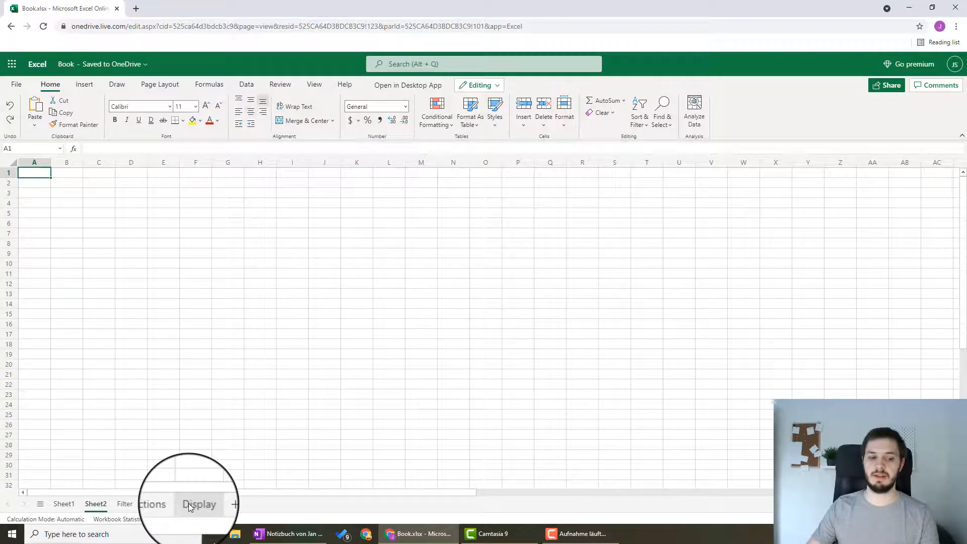
right_click(96, 506)
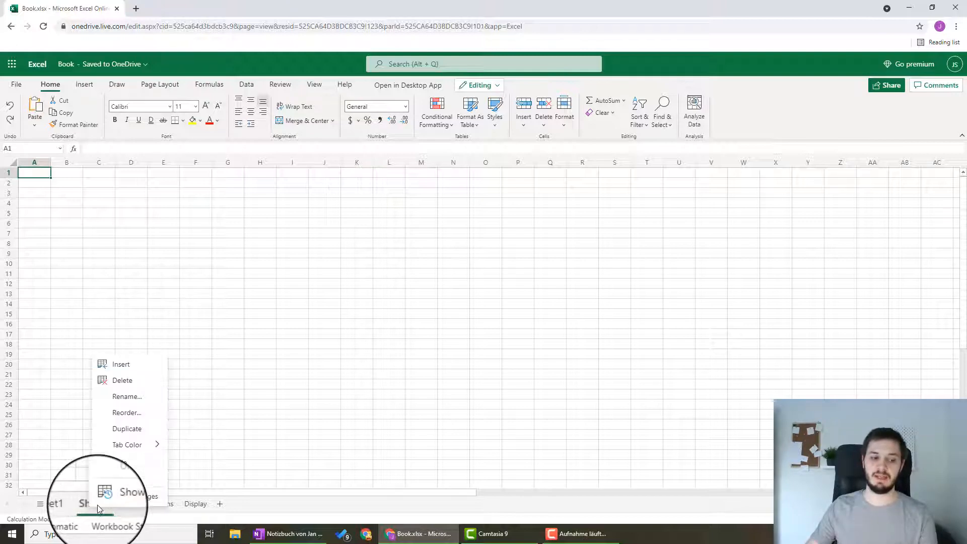
click(130, 399)
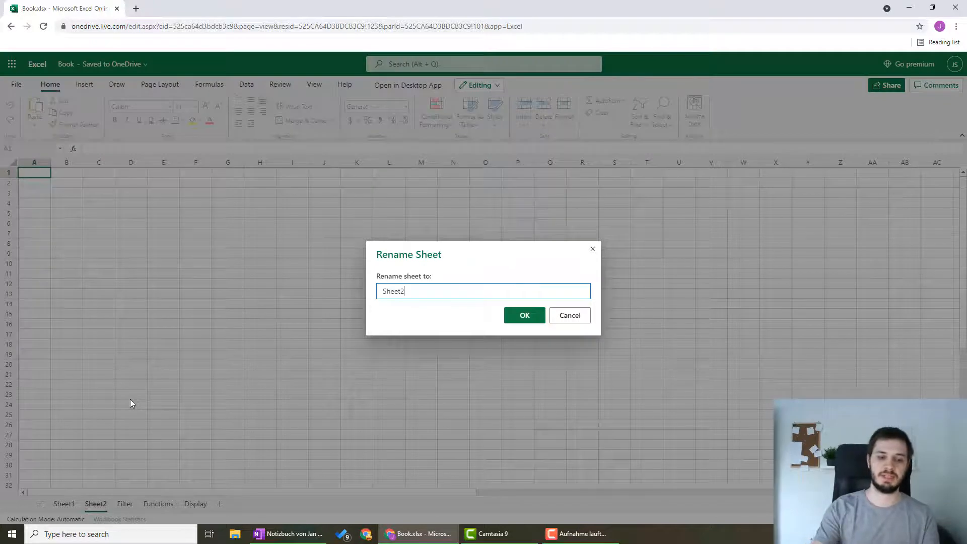
key(BackSpace)
key(BackSpace)
key(BackSpace)
key(BackSpace)
key(BackSpace)
key(BackSpace)
text(D)
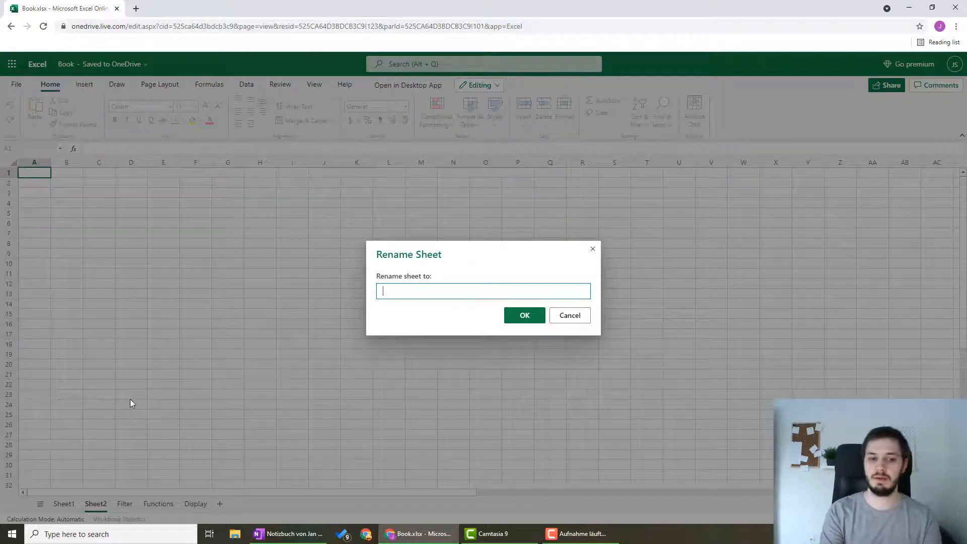
text(ata)
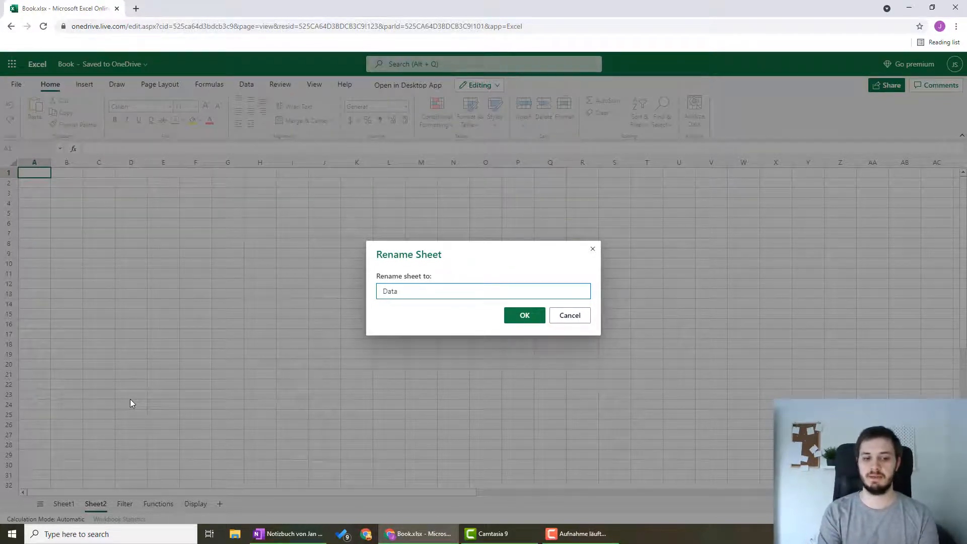
click(523, 316)
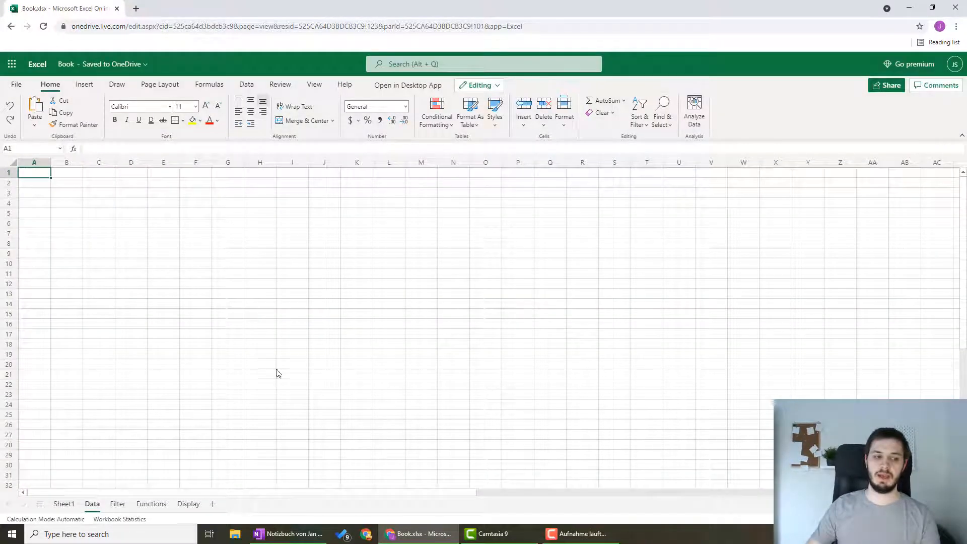
Step: On Sheet1, enter the header Location in A1 and list Berlin, New York and Austin in A2:A4
click(64, 504)
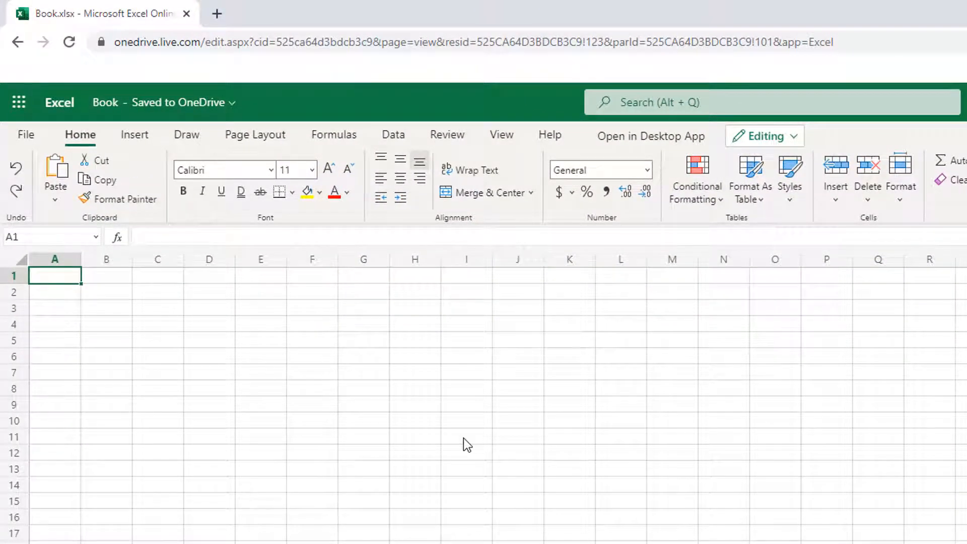
text(Location)
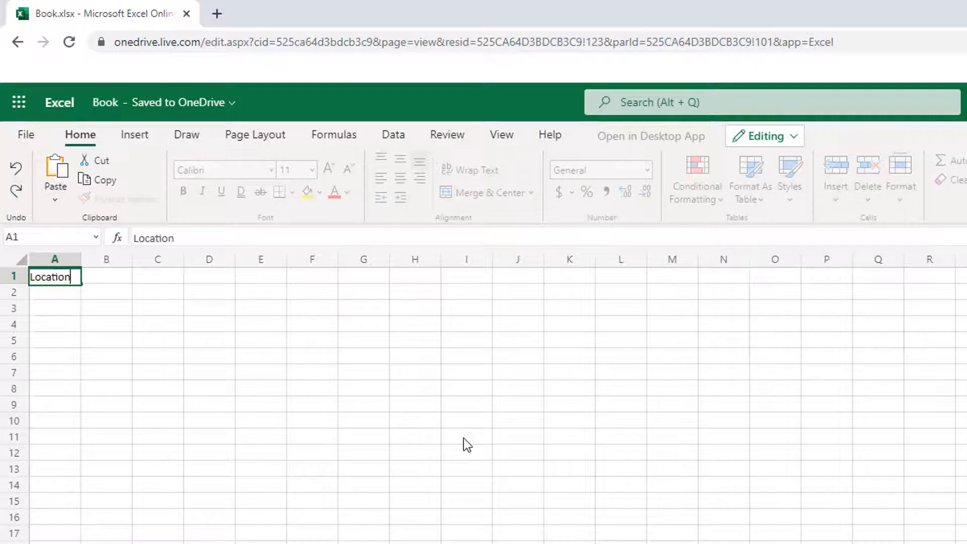
key(Return)
text(Berlion)
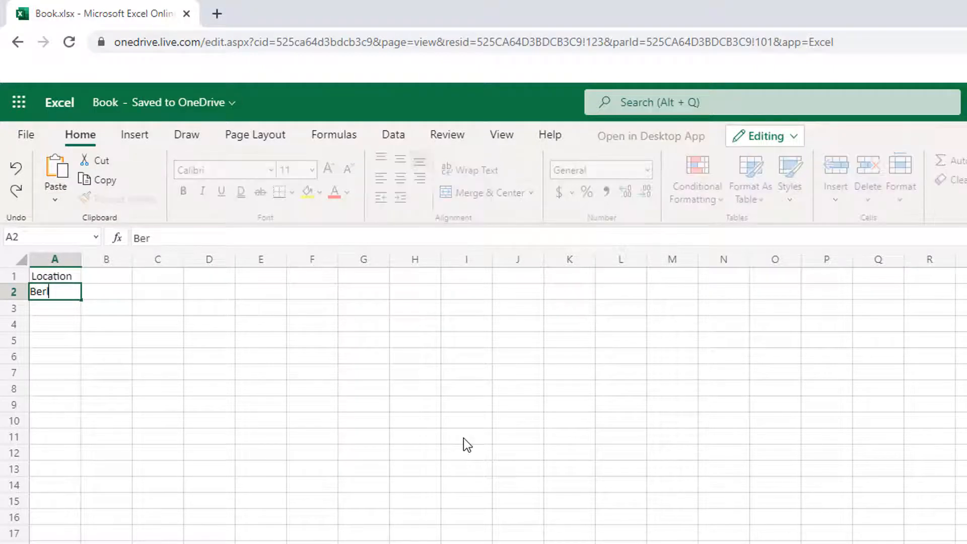
key(BackSpace)
key(BackSpace)
key(BackSpace)
text(ion)
key(BackSpace)
key(BackSpace)
text(n)
key(Return)
text(New York)
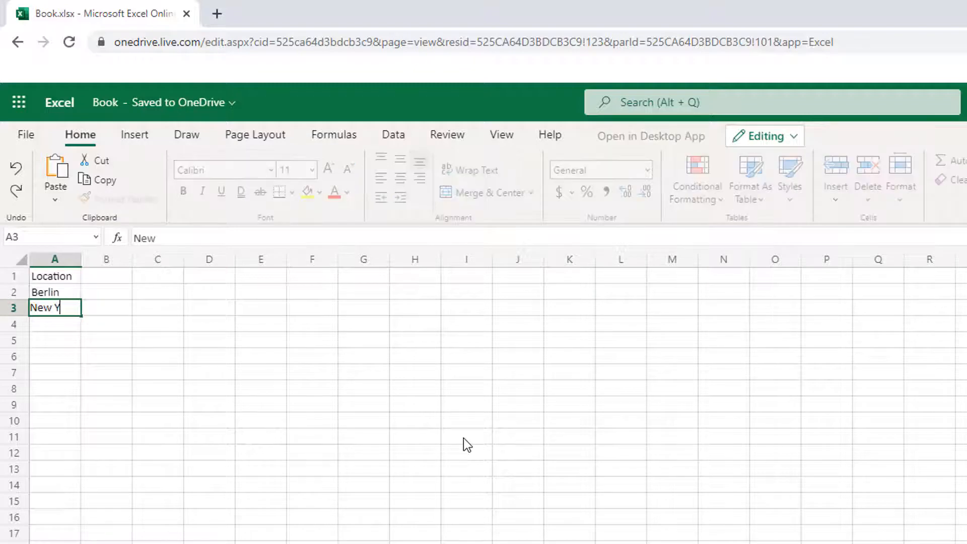
key(Return)
text(Austin)
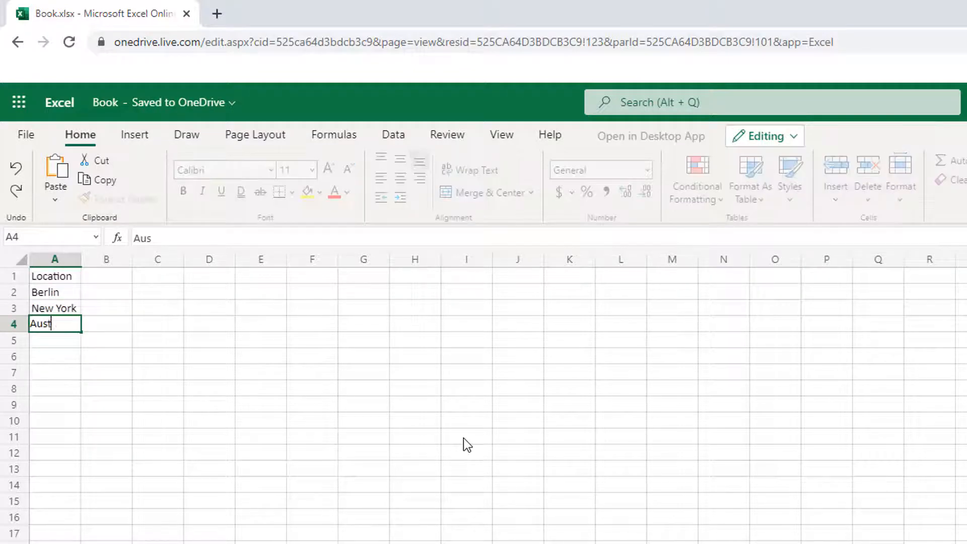
Step: Enter the header Revenue in B1 with the values 2500, 5400 and 1200 in B2:B4
key(Right)
key(Up)
key(Up)
key(Up)
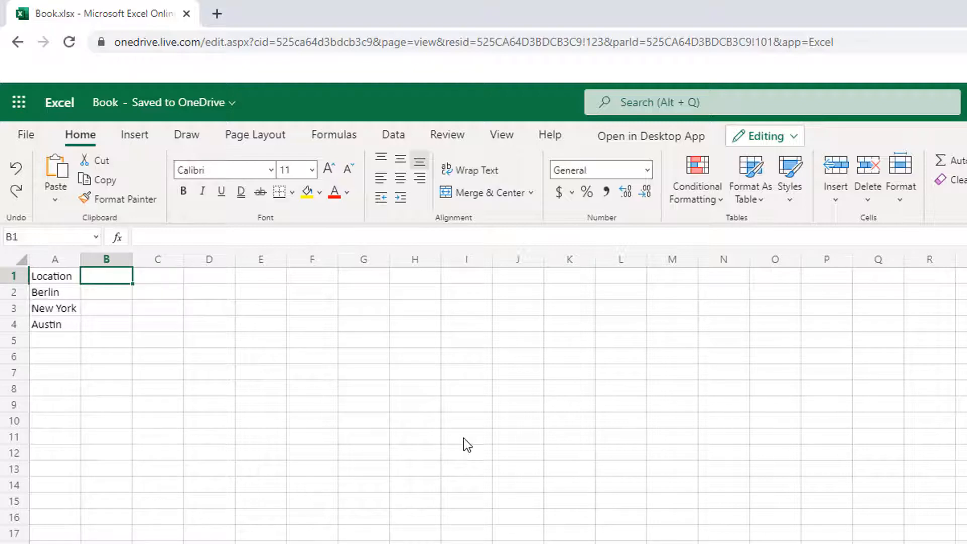
text(Revenue)
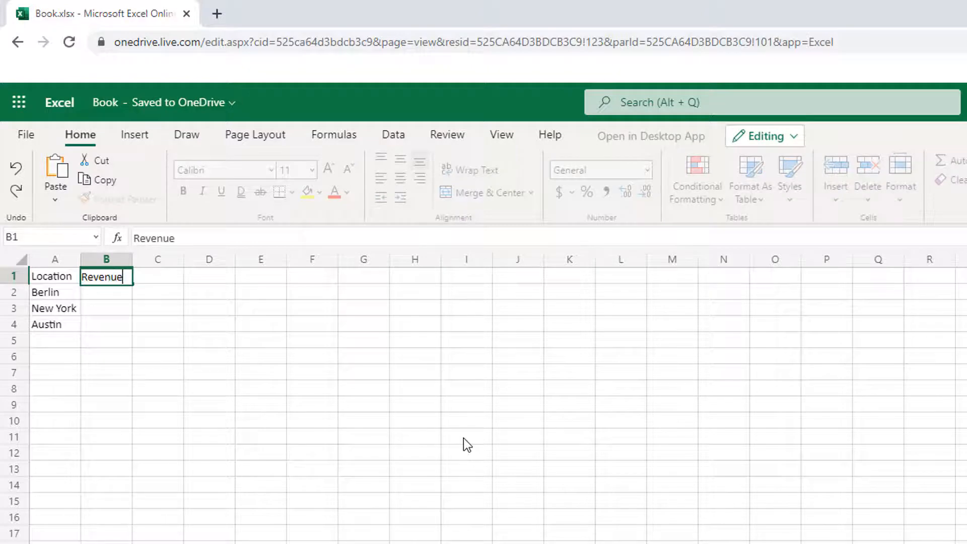
key(Return)
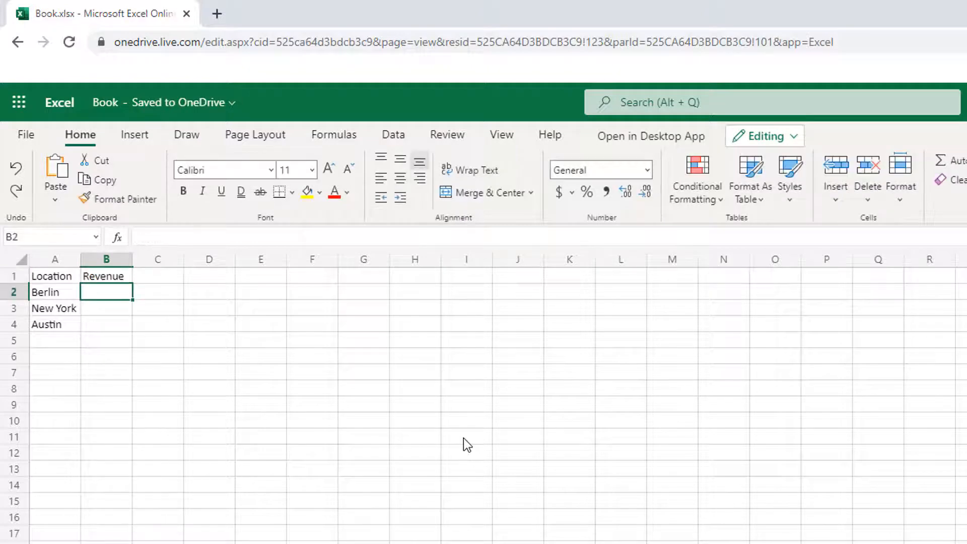
text(2500)
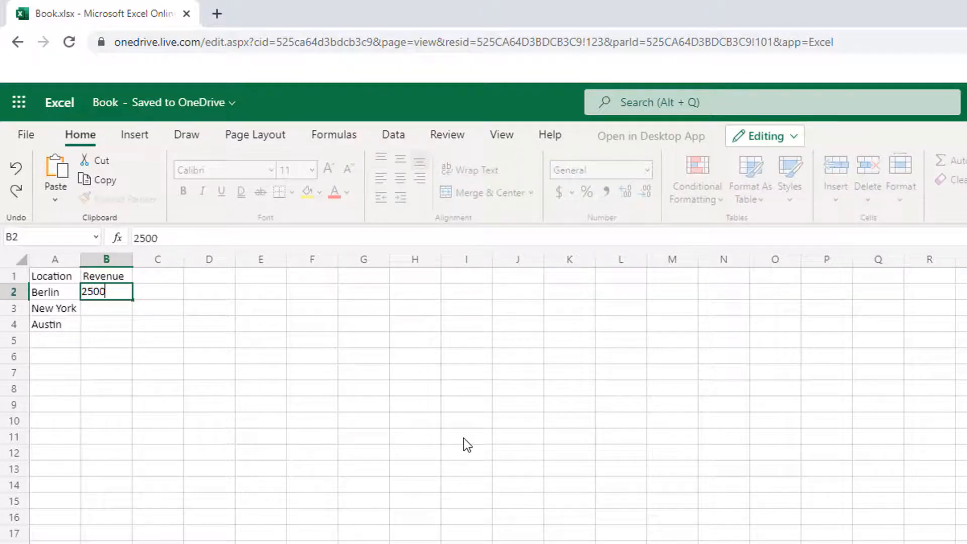
key(Return)
text(5400)
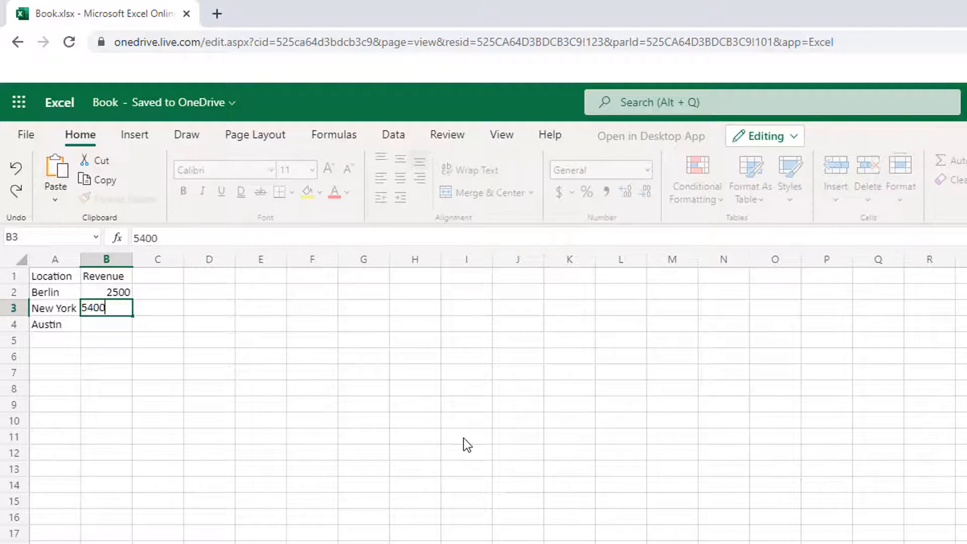
key(Return)
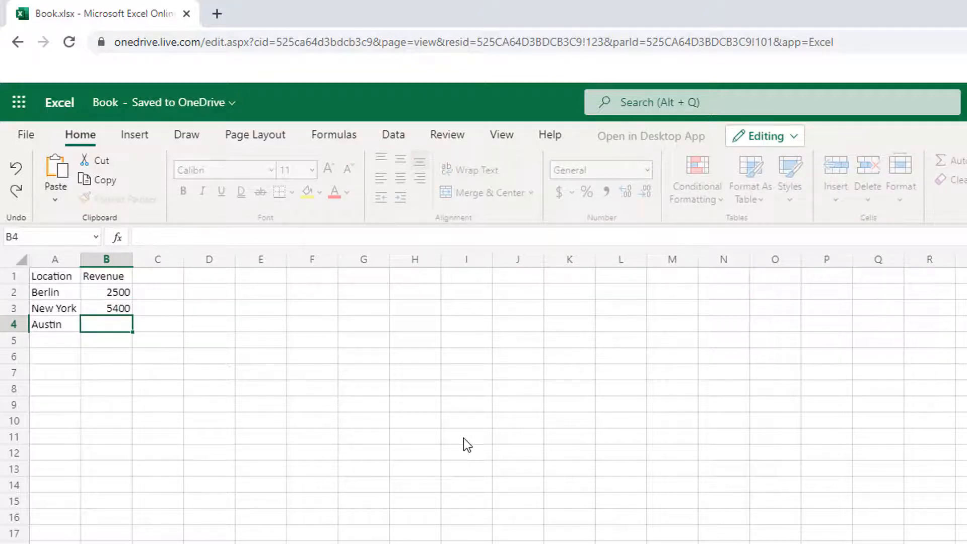
text(1200)
key(Tab)
Step: Enter the header Profit in C1 with the values 500, 1400 and 600 in C2:C4
key(Up)
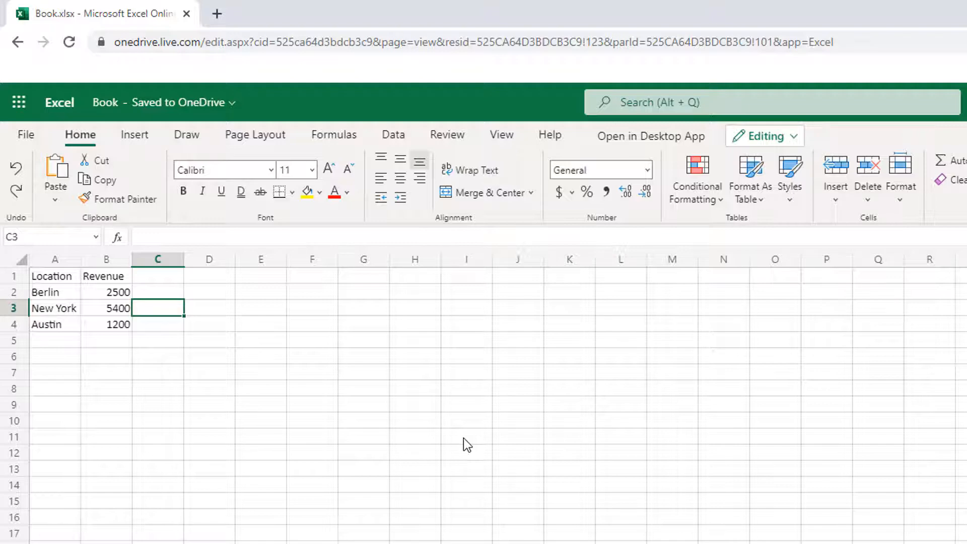
key(Up)
key(Up)
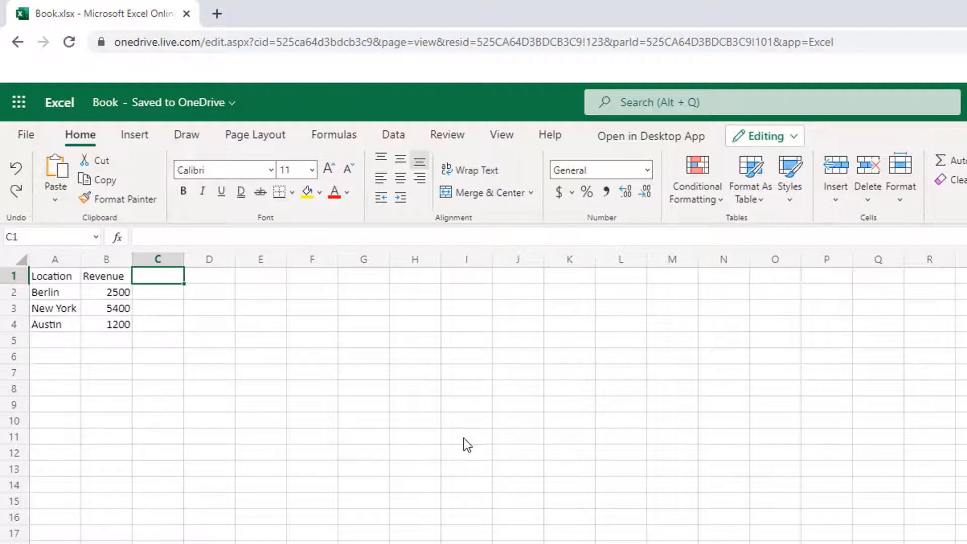
text(Profit)
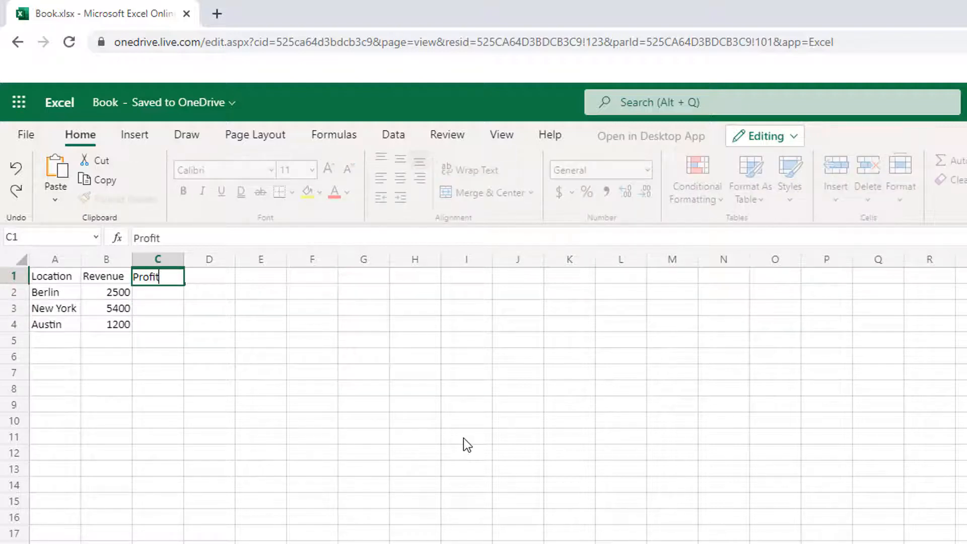
key(Return)
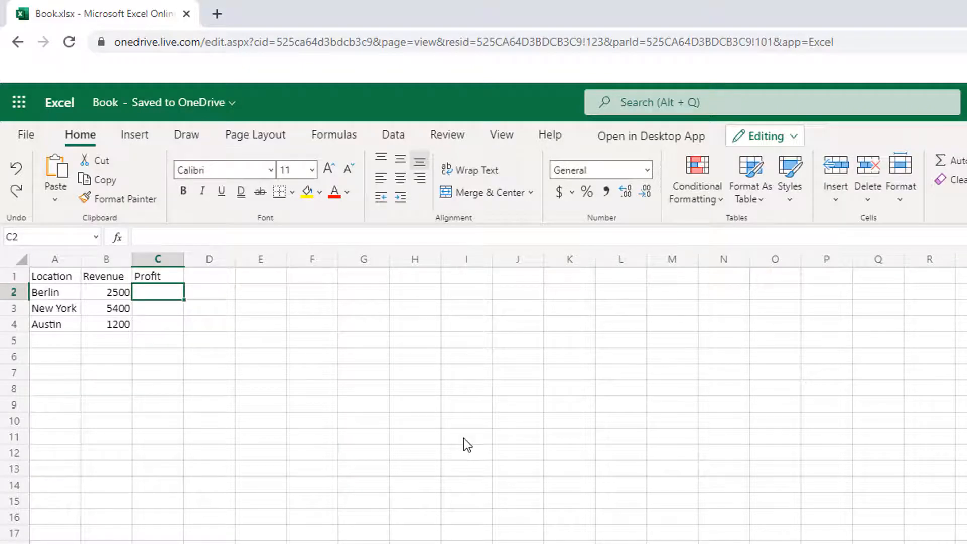
text(500)
key(Return)
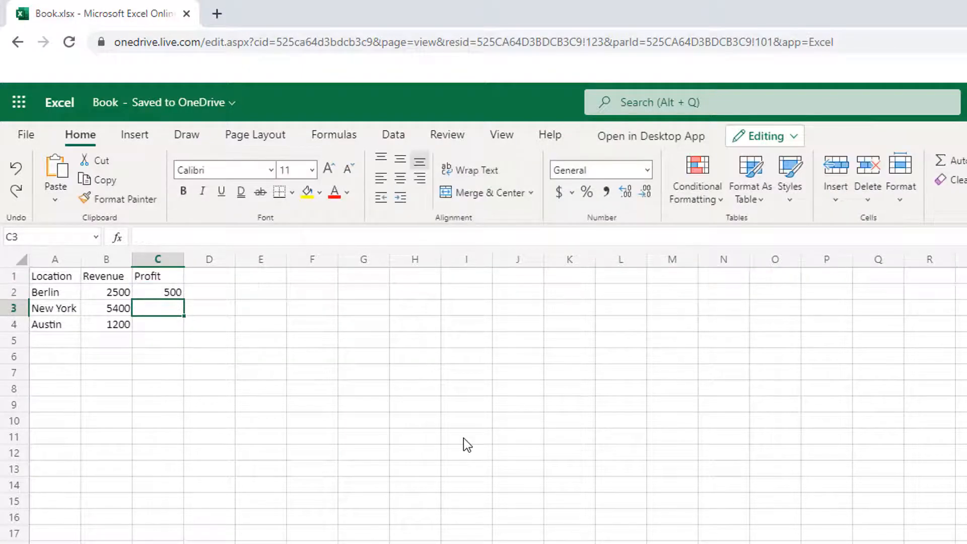
text(1400)
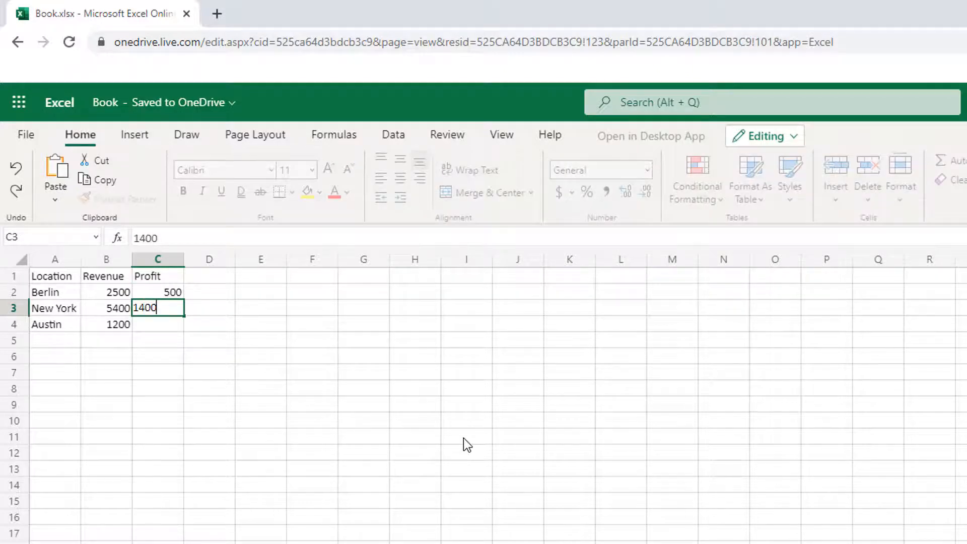
key(Return)
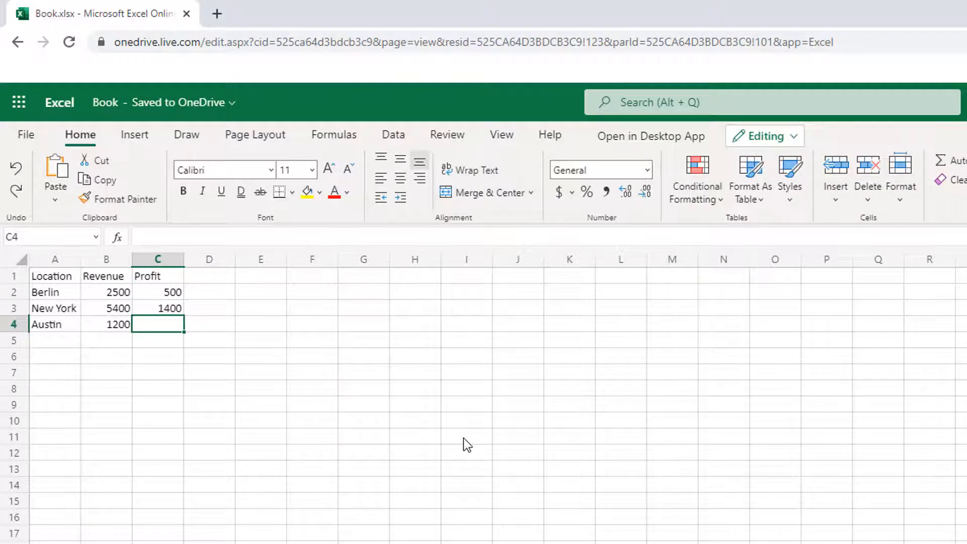
text(600)
key(Tab)
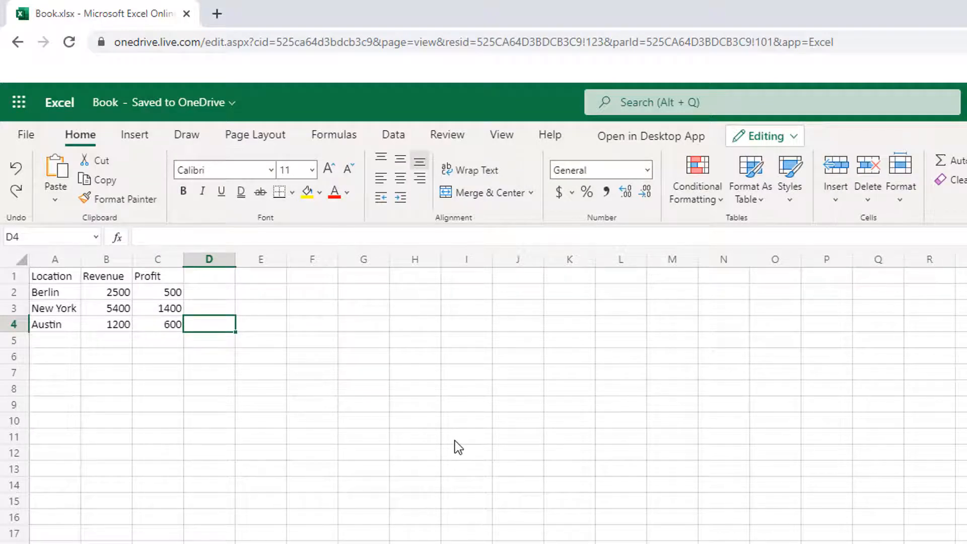
Step: Total the Revenue values in B5 with AutoSum over B2:B4
click(104, 339)
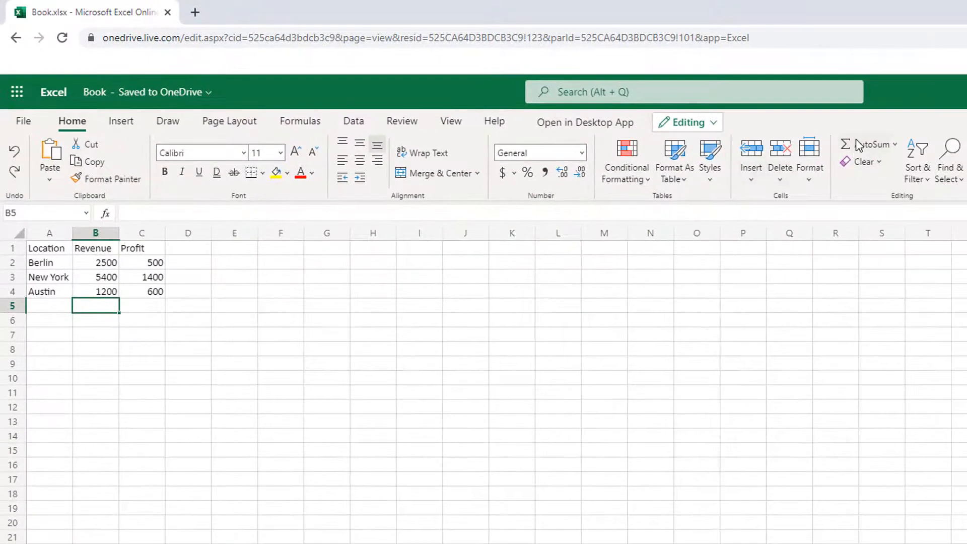
click(867, 148)
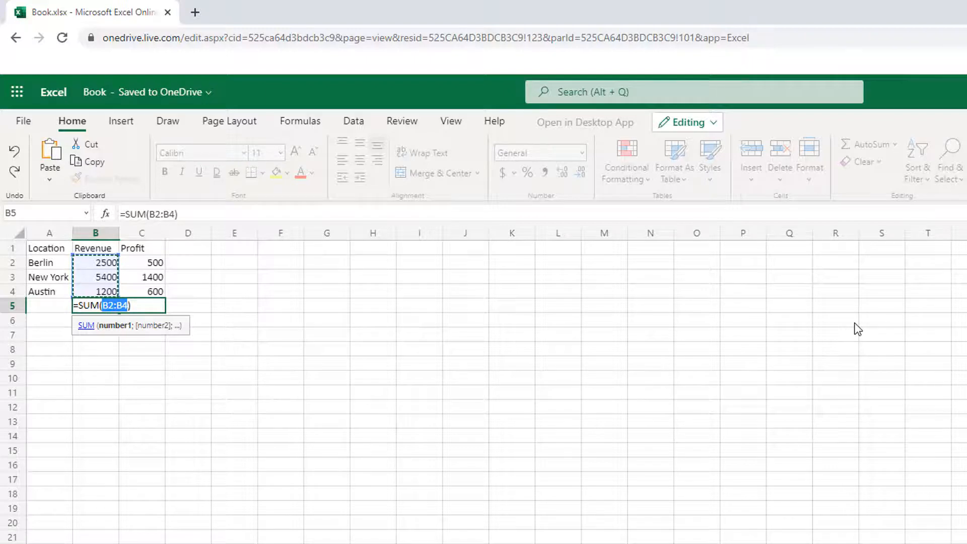
key(Return)
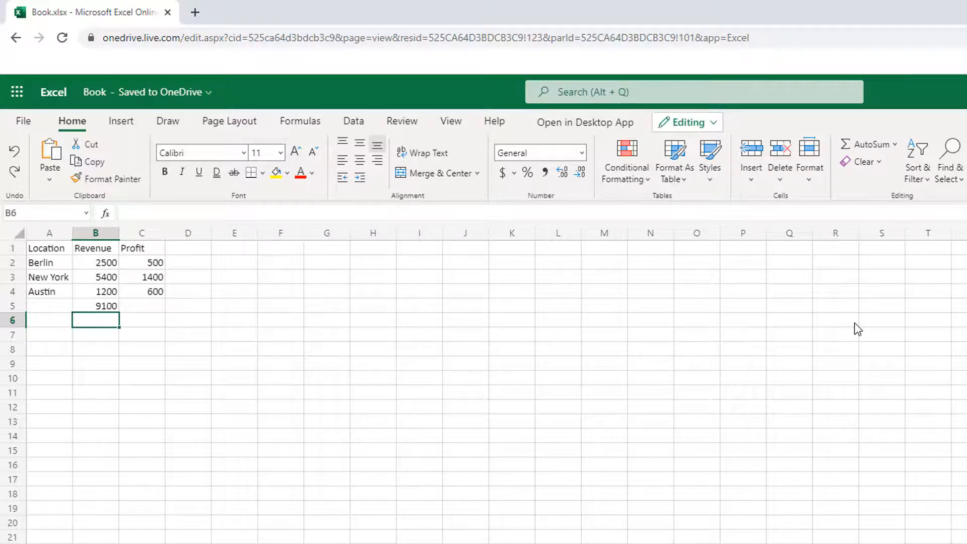
Step: Fill the sum formula from B5 across to C5 to total the Profit column
click(107, 307)
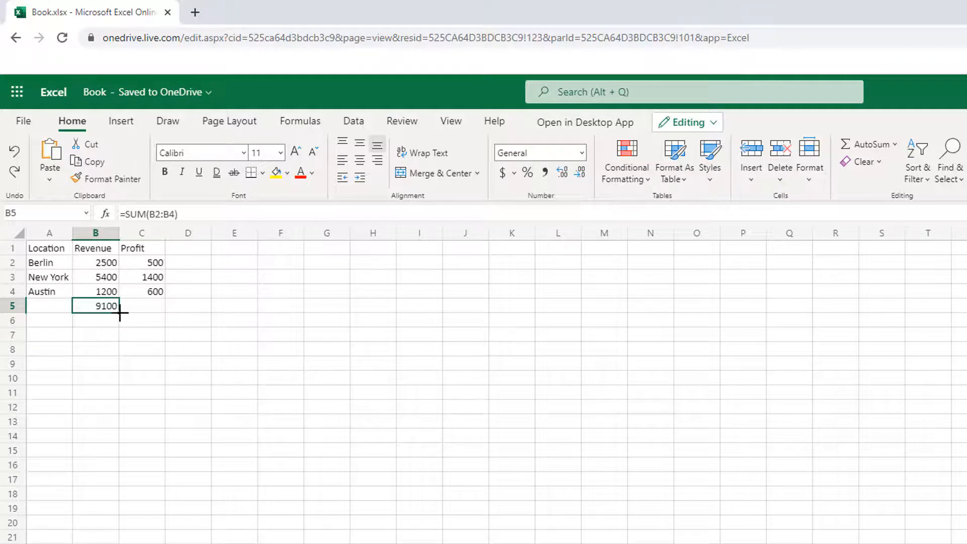
drag(120, 313, 162, 310)
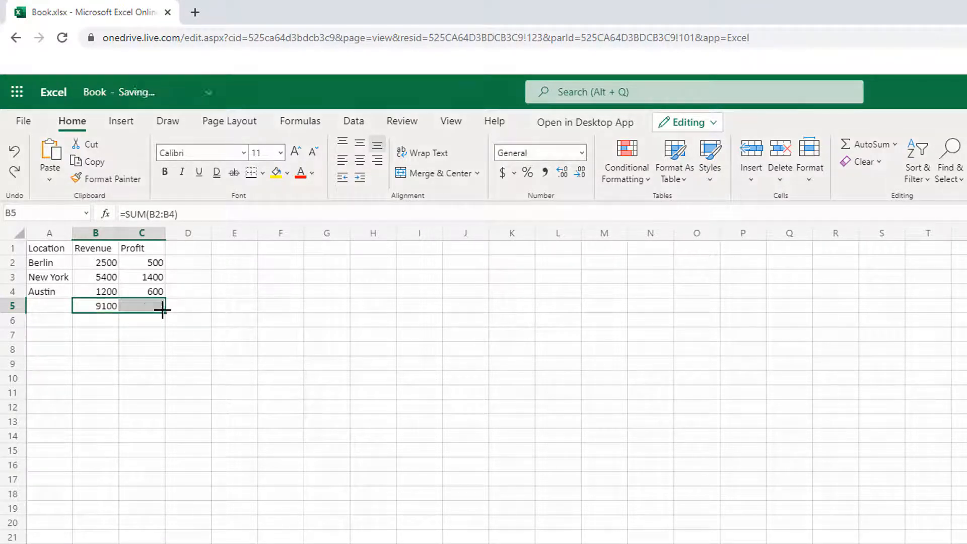
click(154, 335)
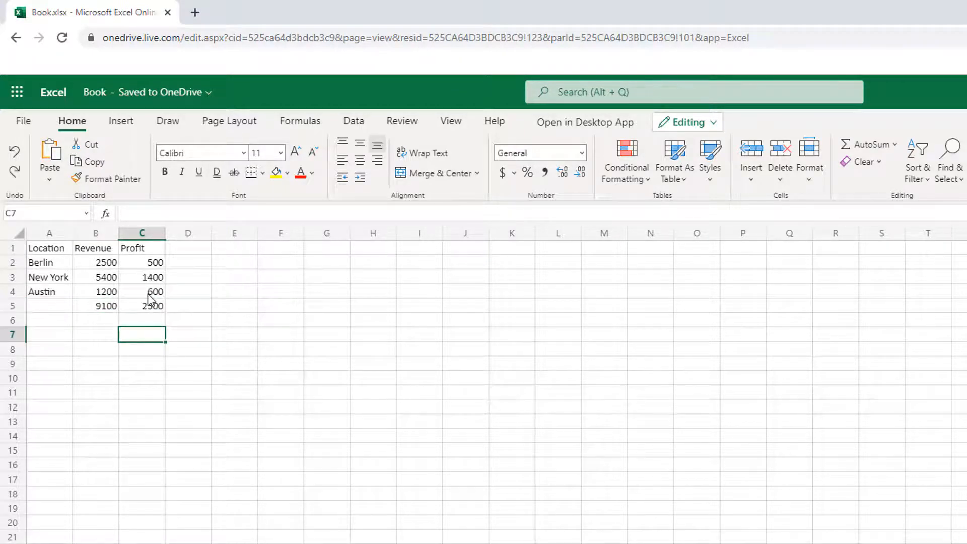
Step: Examine the sum formulas behind the Revenue total in B5 and the Profit total in C5 without changing them
click(106, 310)
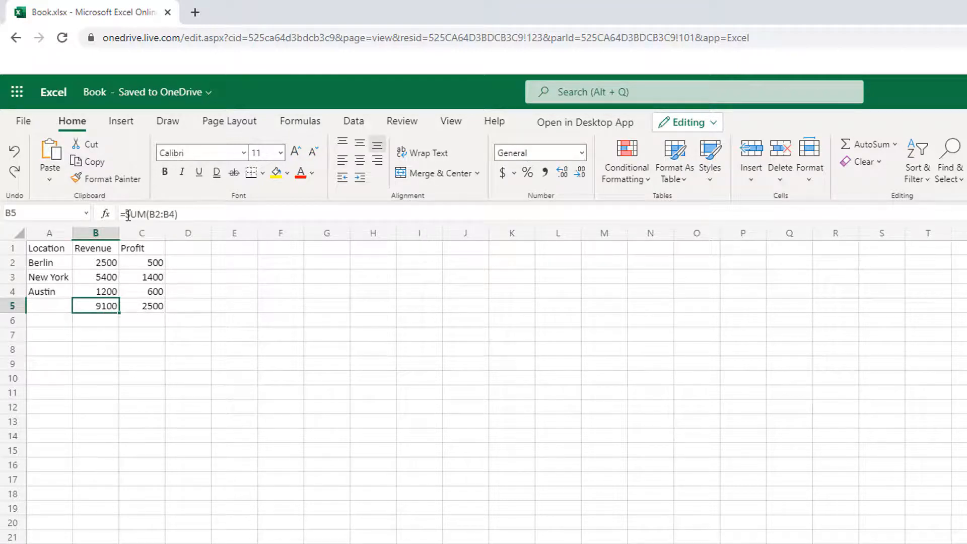
drag(121, 213, 195, 210)
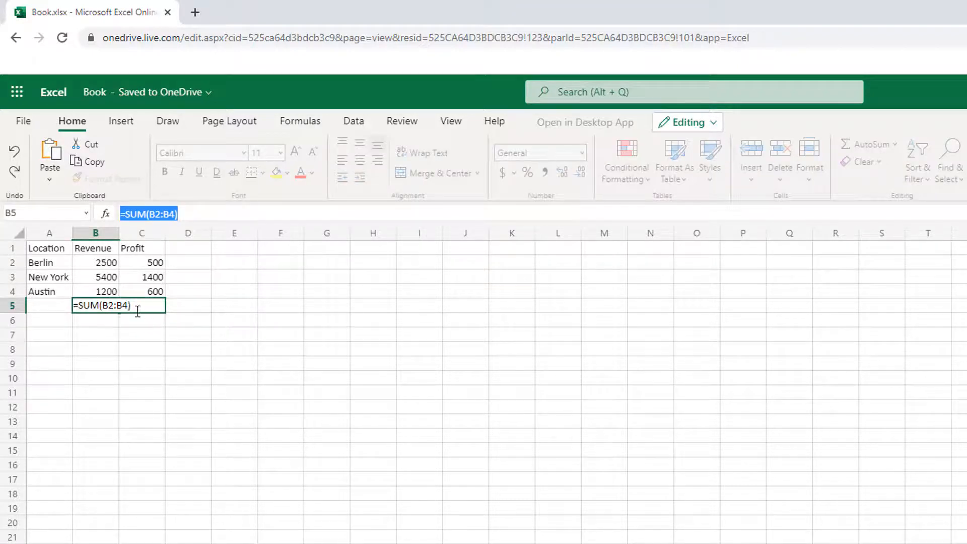
click(215, 307)
click(154, 306)
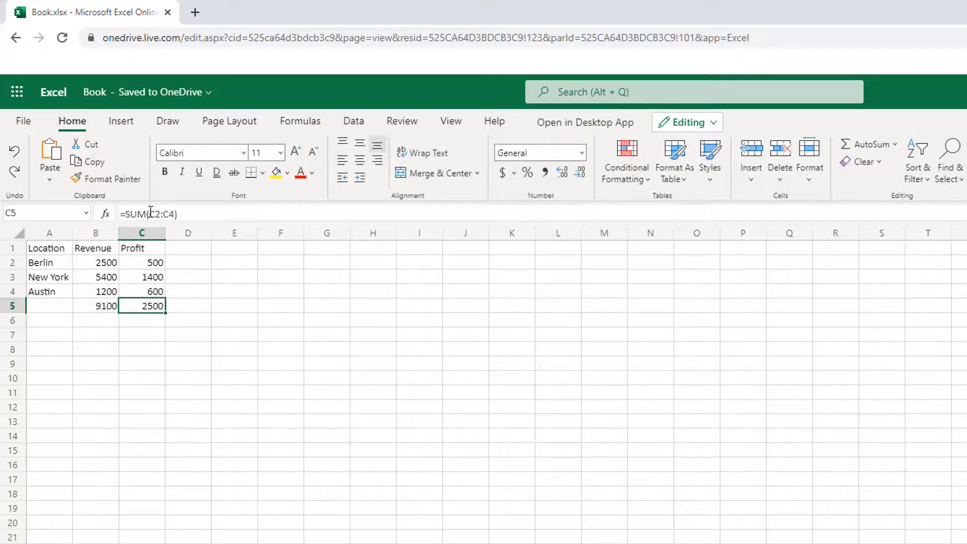
drag(146, 213, 182, 212)
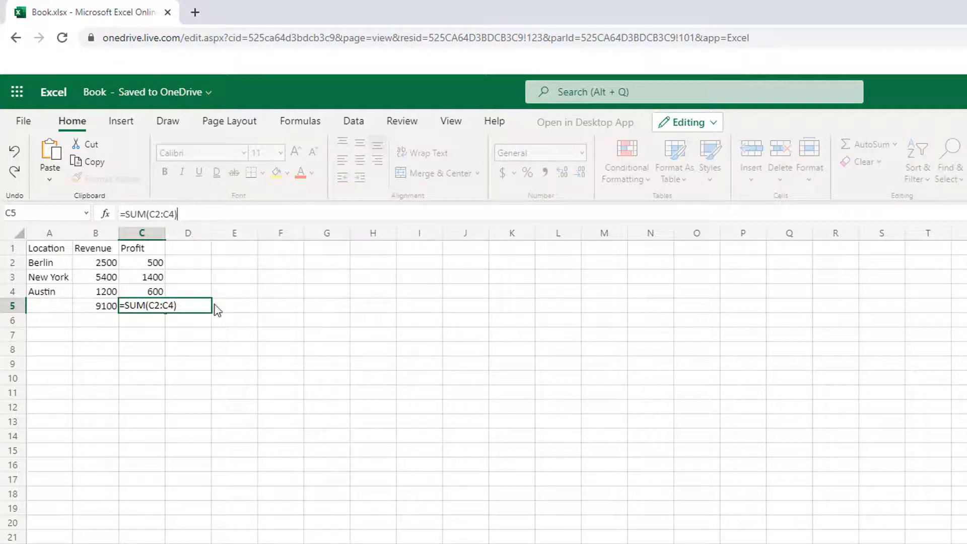
click(236, 341)
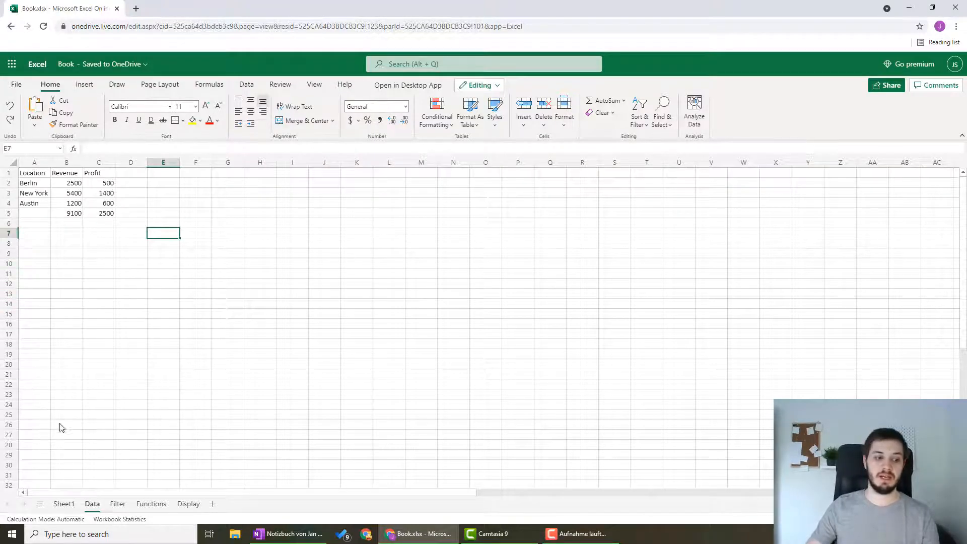
Step: On the Filter sheet, filter the Location column to only the Frankfurt entries
click(116, 505)
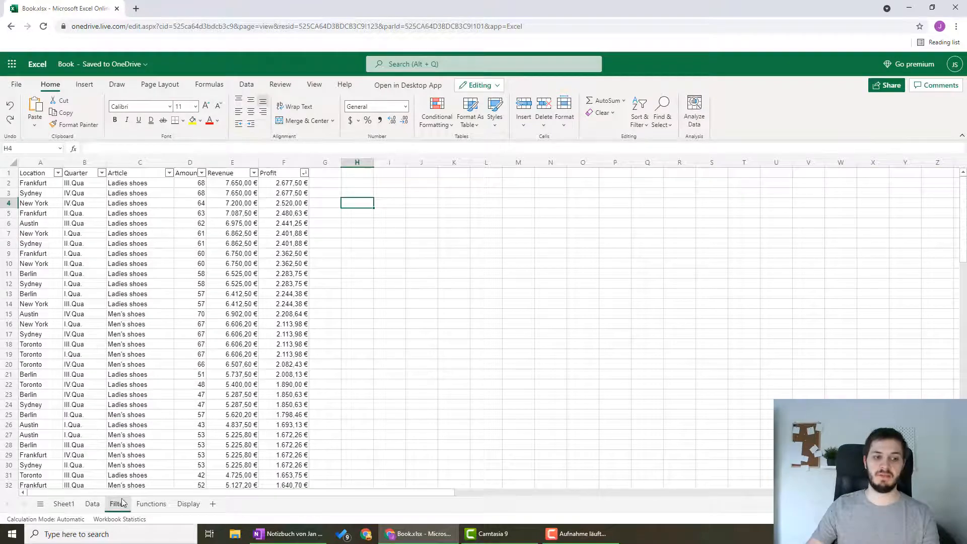
scroll(270, 246, down, 15)
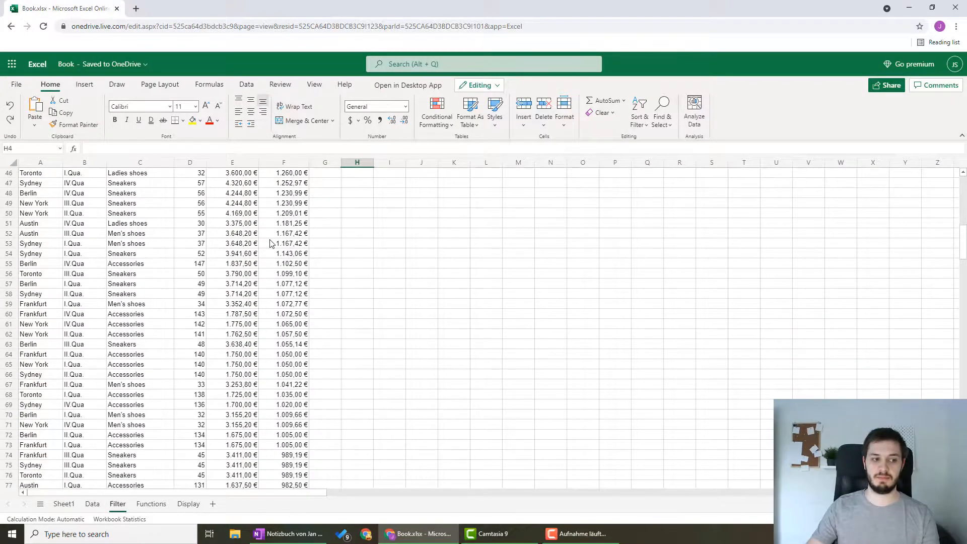
scroll(270, 243, up, 15)
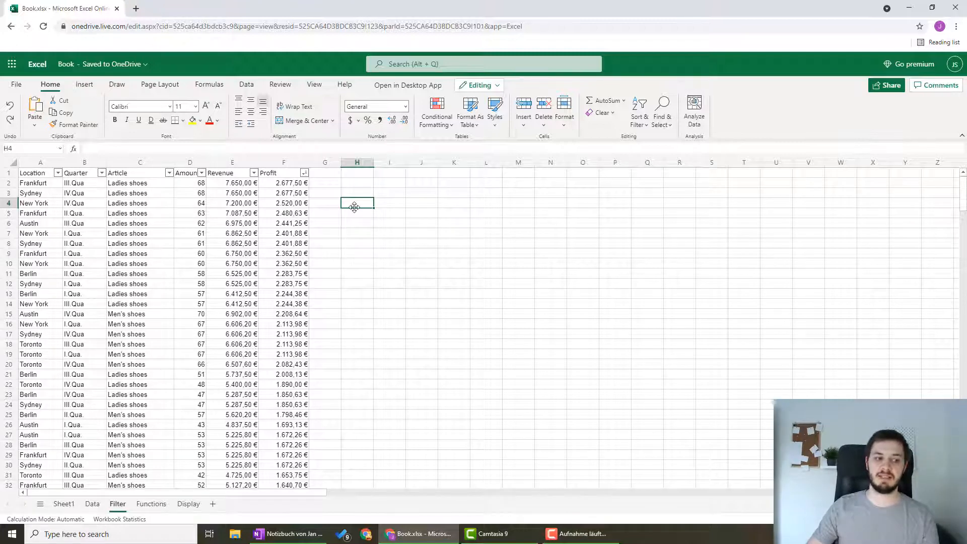
click(58, 174)
mouse_move(93, 276)
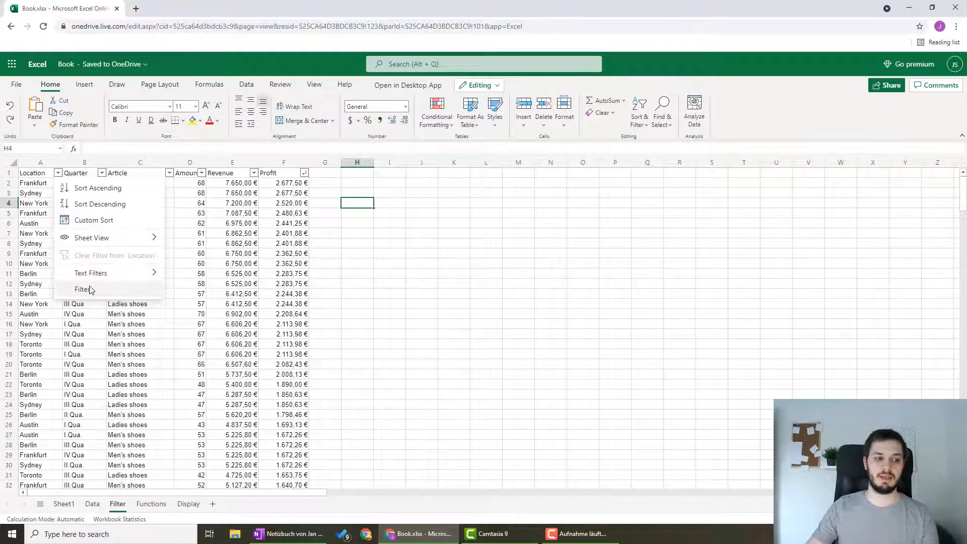
click(91, 289)
click(410, 218)
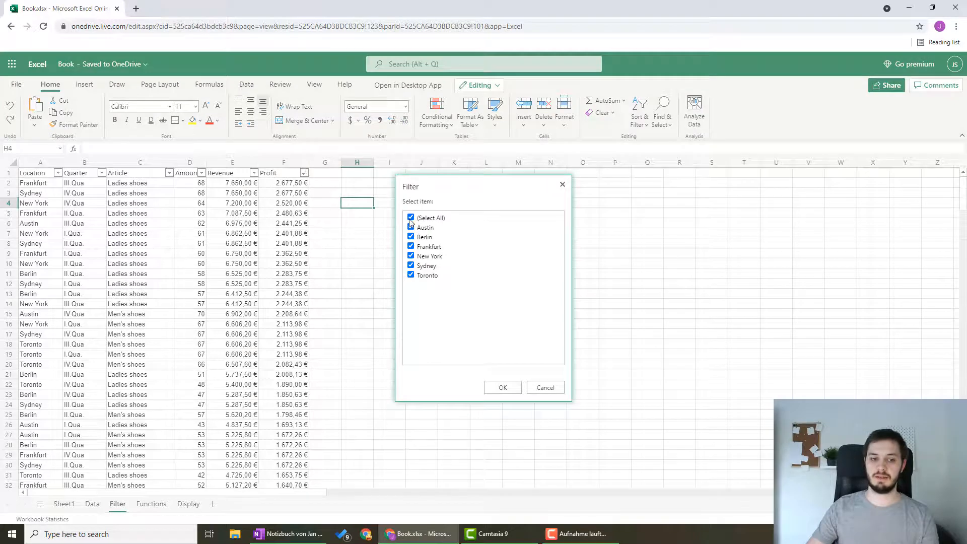
click(411, 247)
click(503, 387)
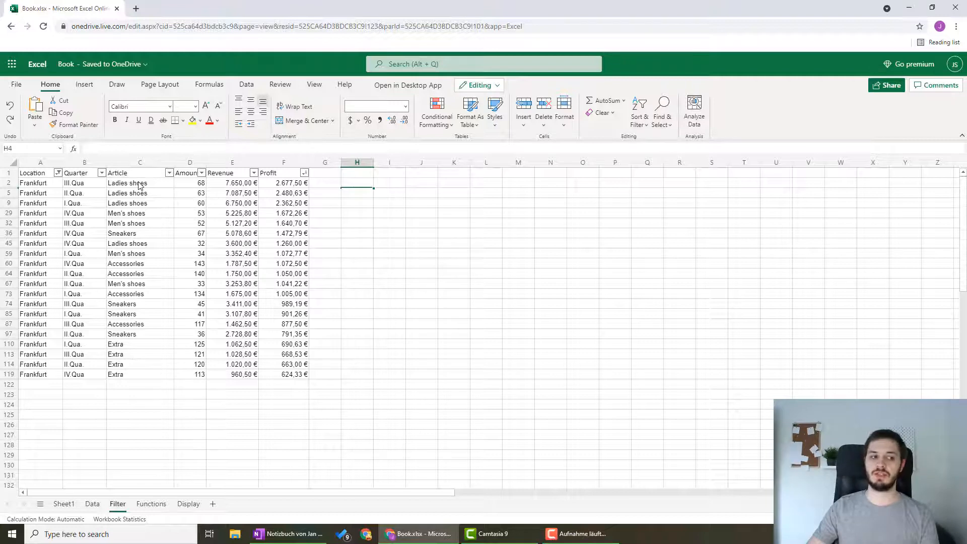
Step: Reset the Location column filter to include all locations
click(58, 173)
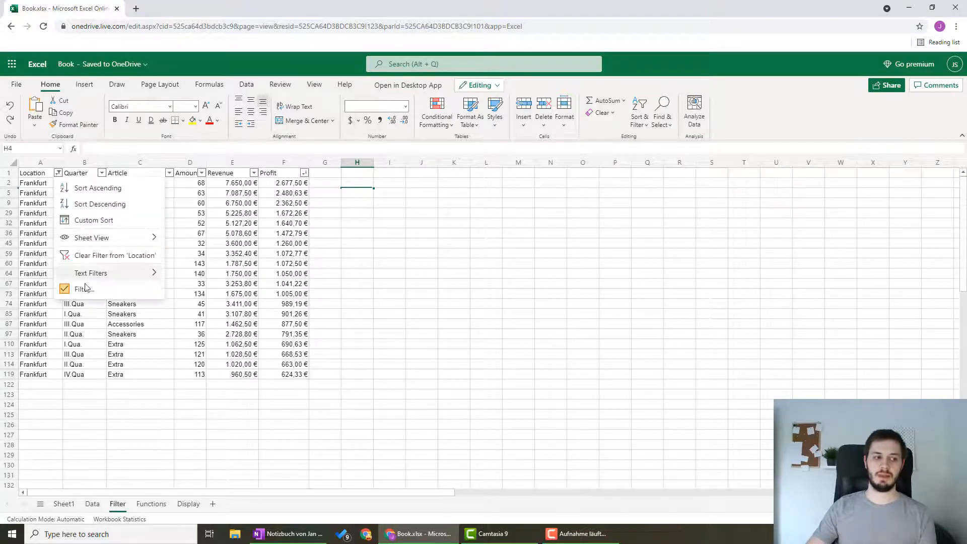
click(66, 292)
click(410, 217)
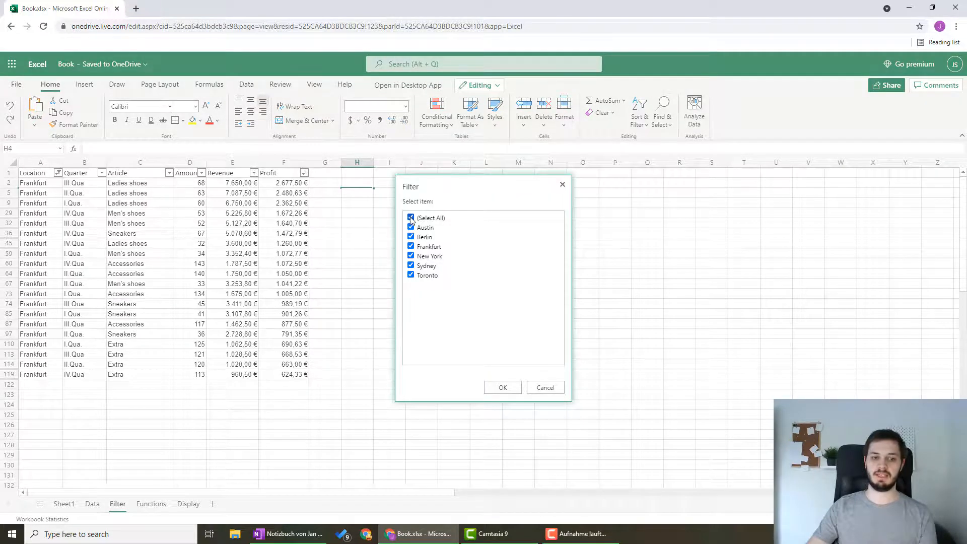
click(503, 388)
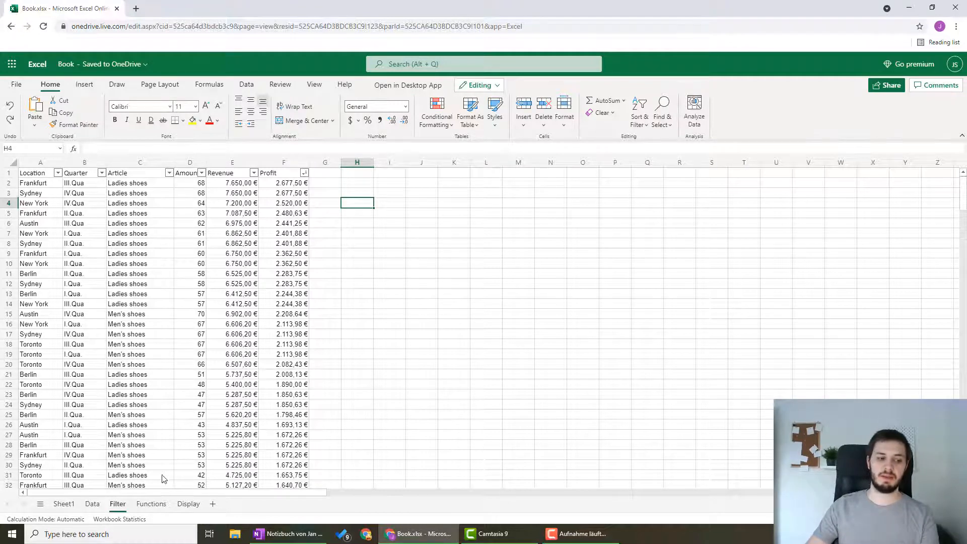
Step: Examine the Revenue sum formula in E125 on the Functions sheet and open the Display sheet
click(147, 506)
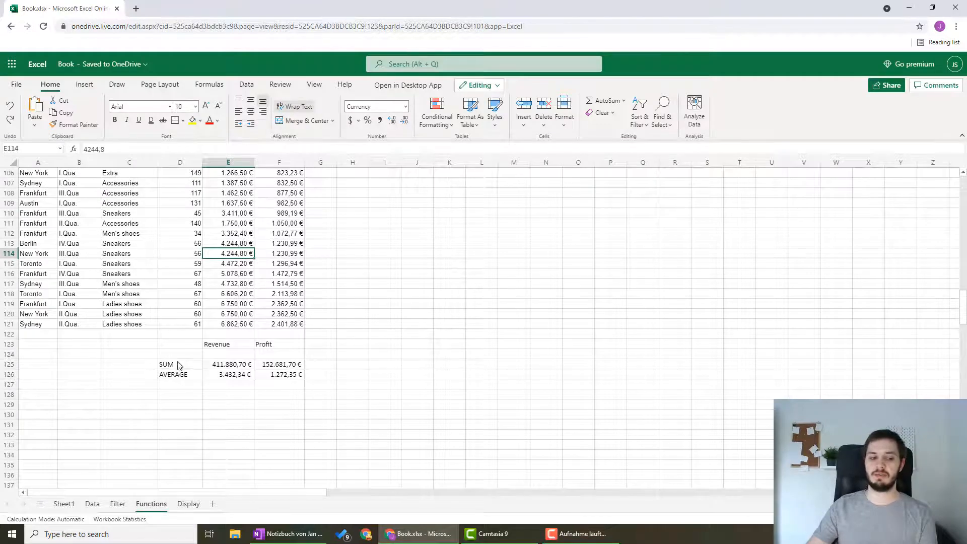
click(216, 366)
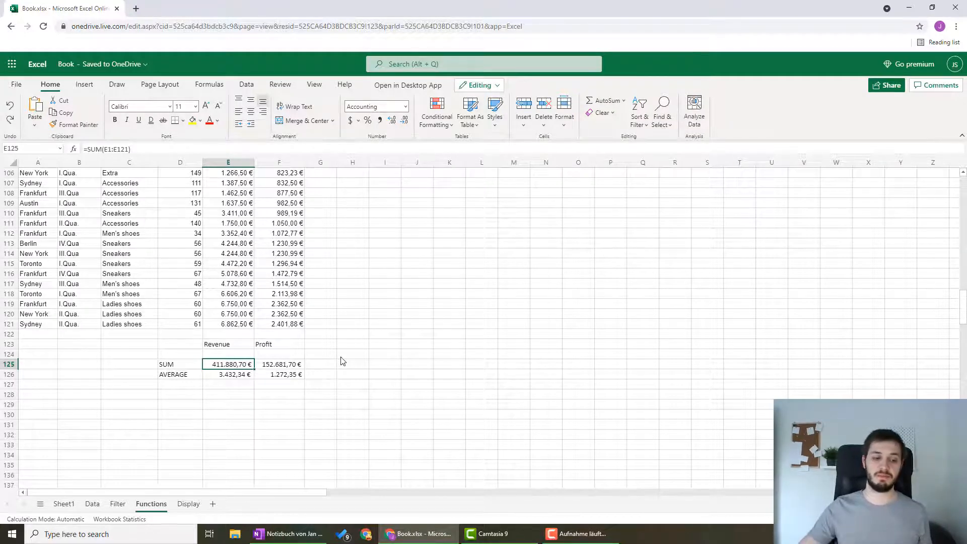
click(185, 503)
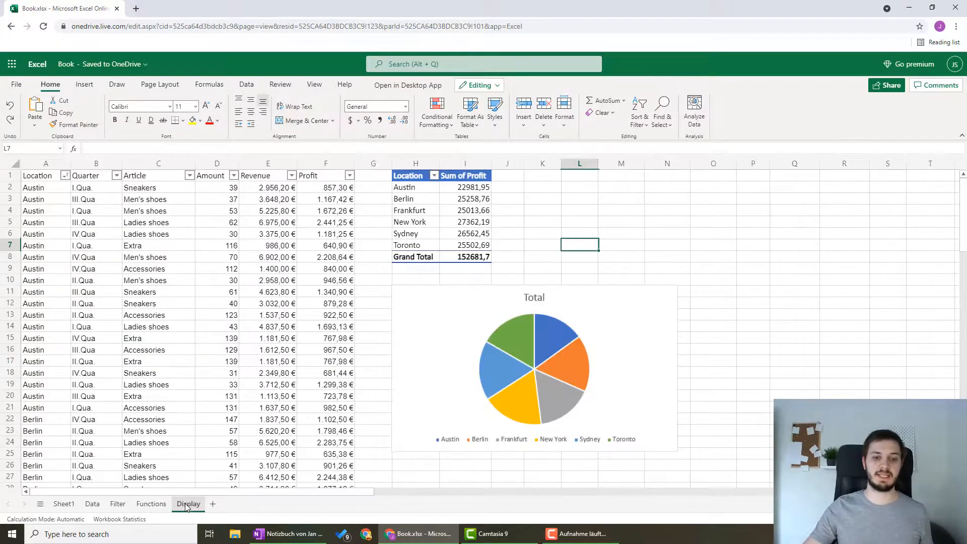